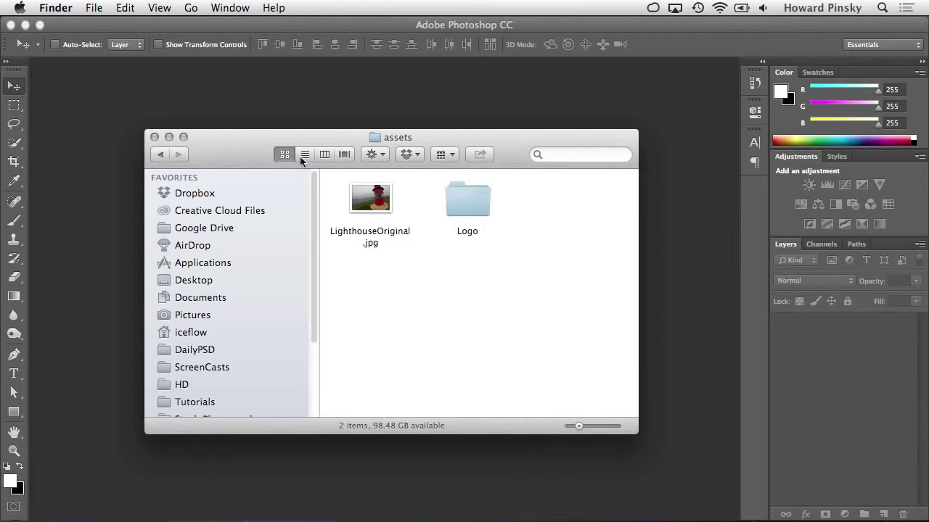
- Preview LighthouseOriginal.jpg from the assets folder and open it in Photoshop
click(383, 212)
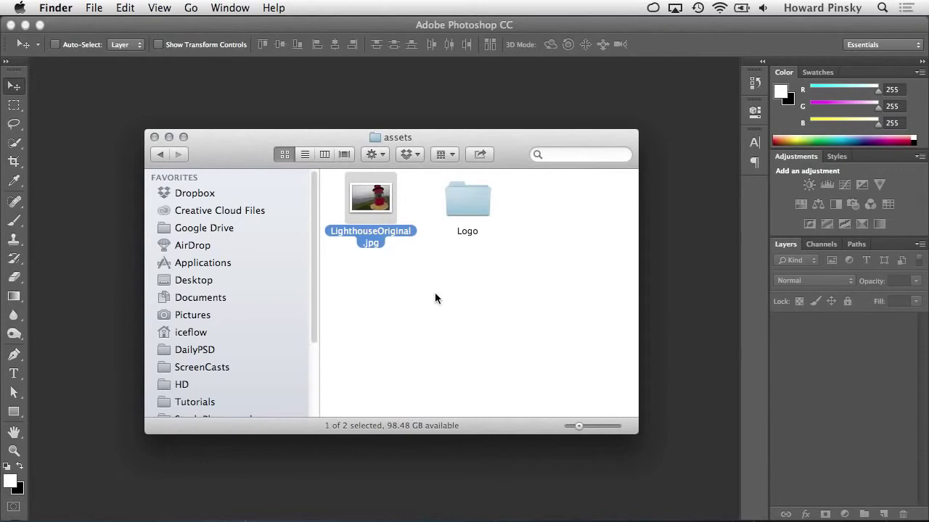
key(space)
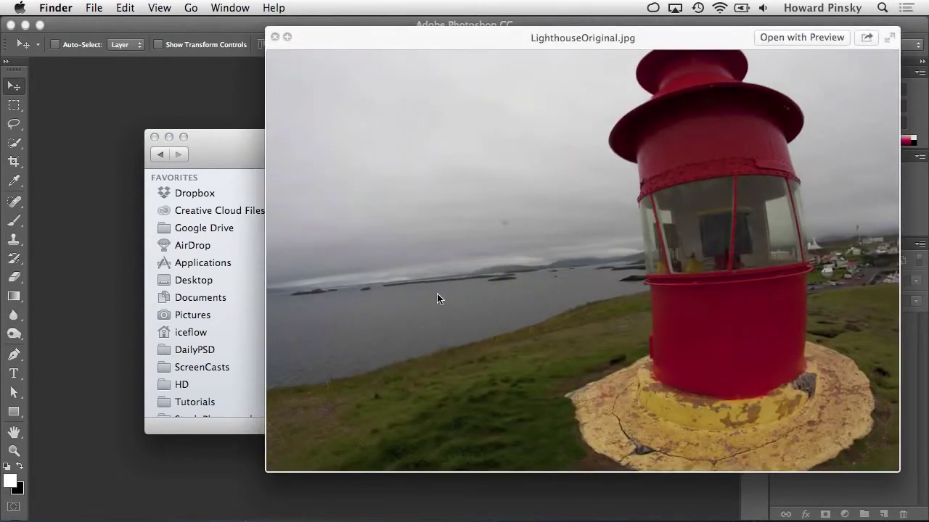
key(space)
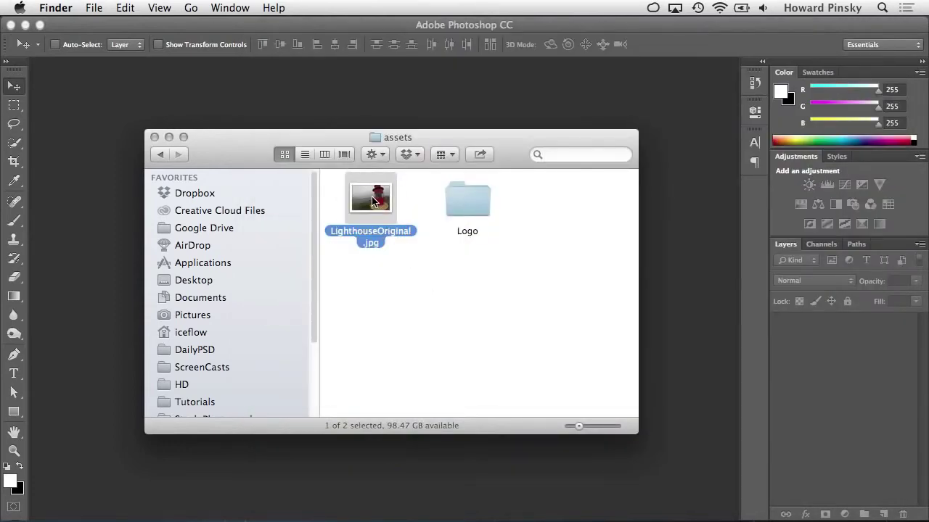
drag(361, 194, 469, 510)
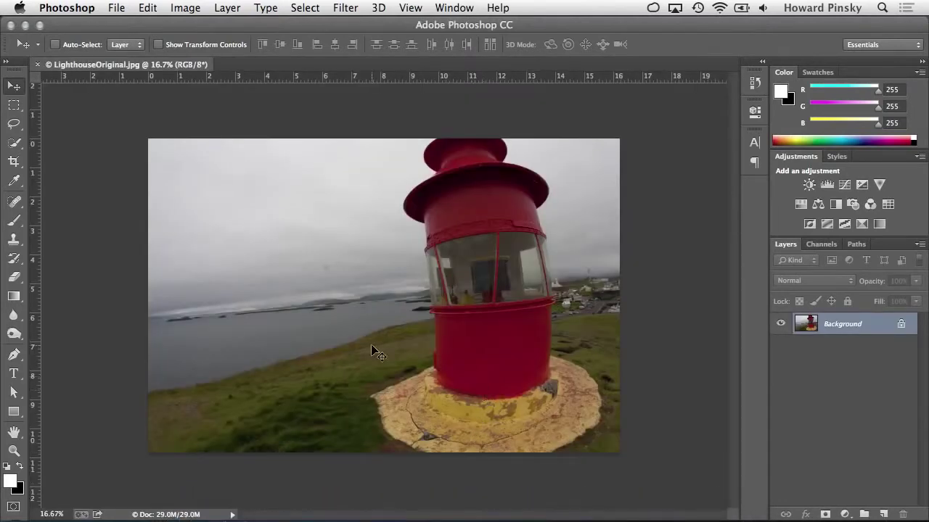
click(116, 7)
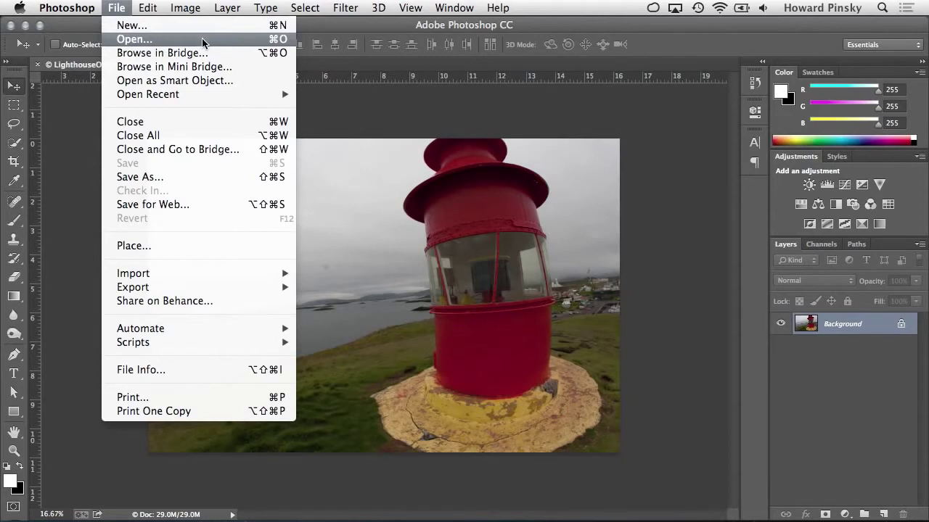
key(Escape)
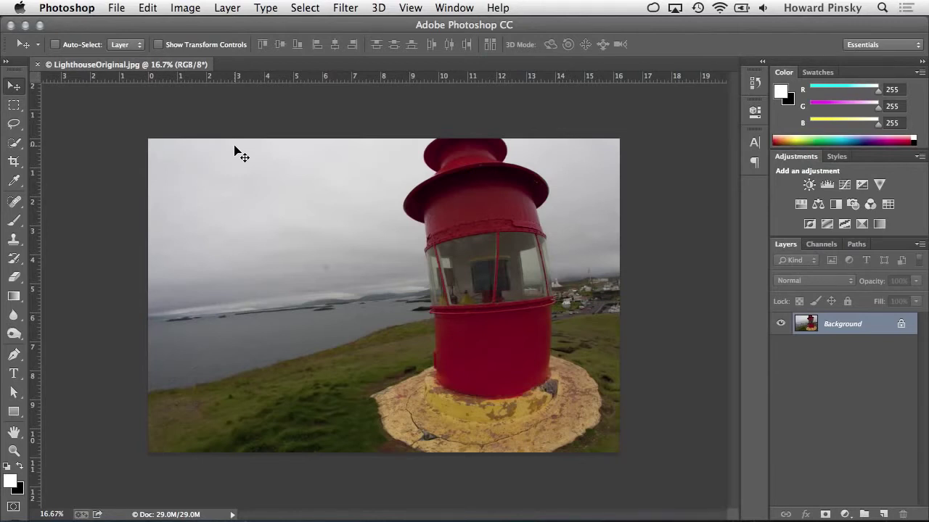
- Start a freehand crop of the lighthouse photo with the Crop tool, trimming the frame in from its side and top edges
click(13, 162)
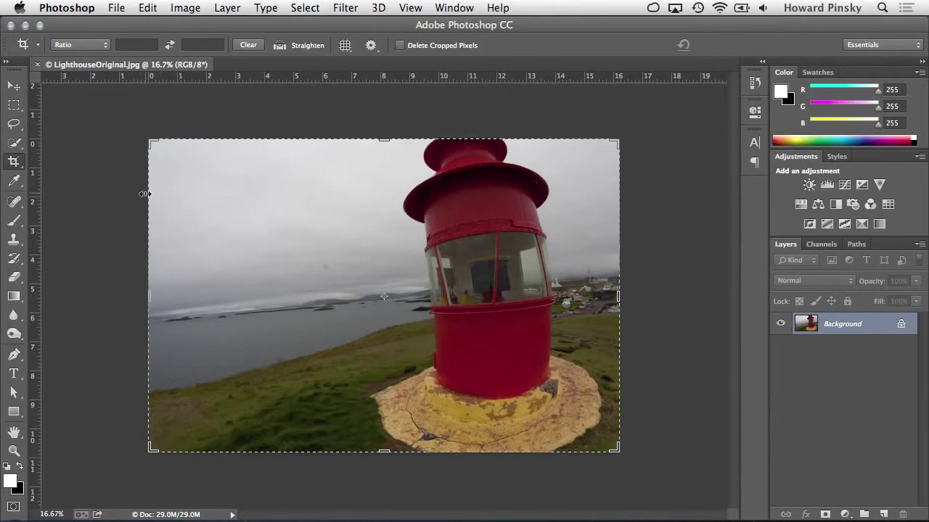
mouse_move(150, 295)
mouse_down()
mouse_move(172, 290)
mouse_move(159, 294)
mouse_up()
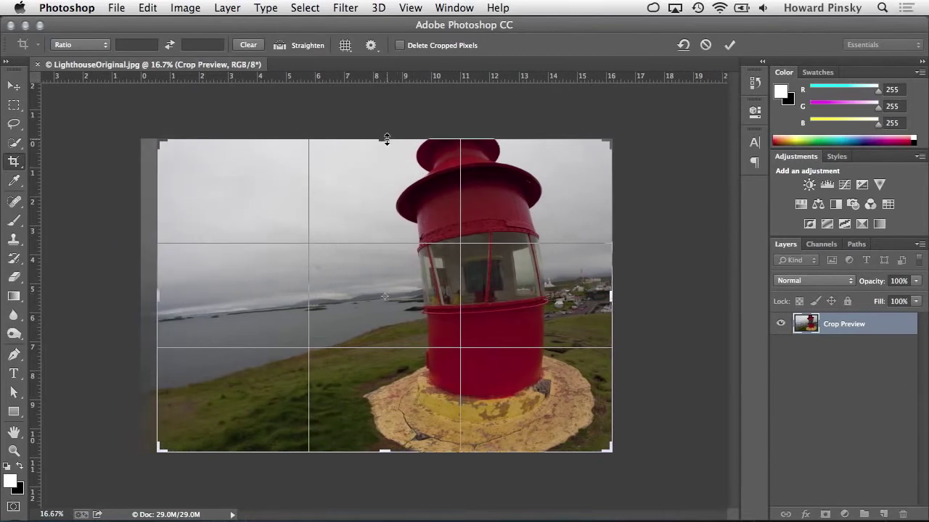
drag(384, 140, 387, 161)
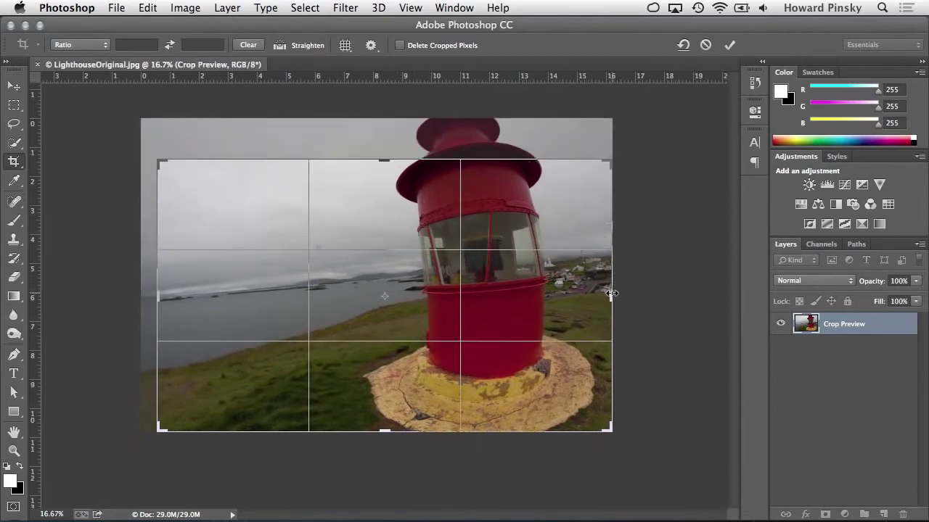
drag(611, 293, 598, 292)
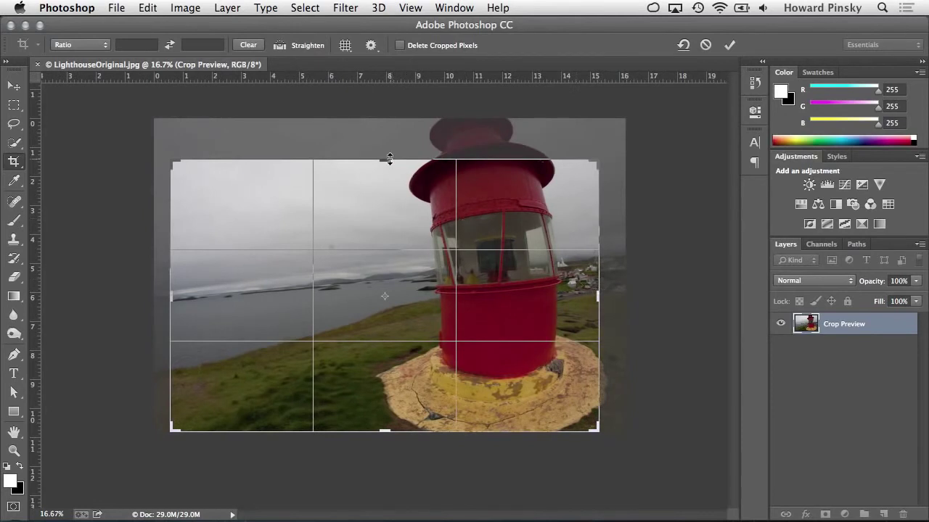
drag(385, 159, 389, 156)
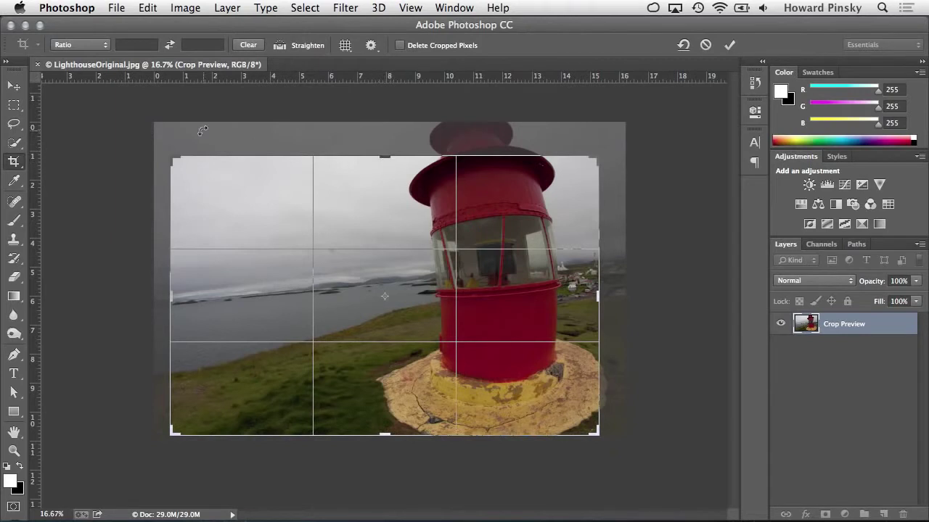
- Constrain the crop to a custom ratio of 4 by 3
click(104, 48)
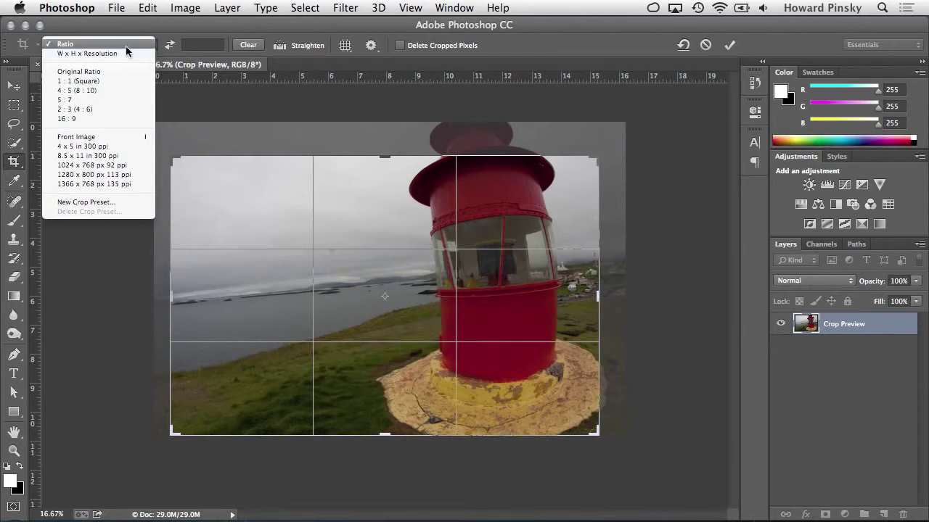
click(126, 43)
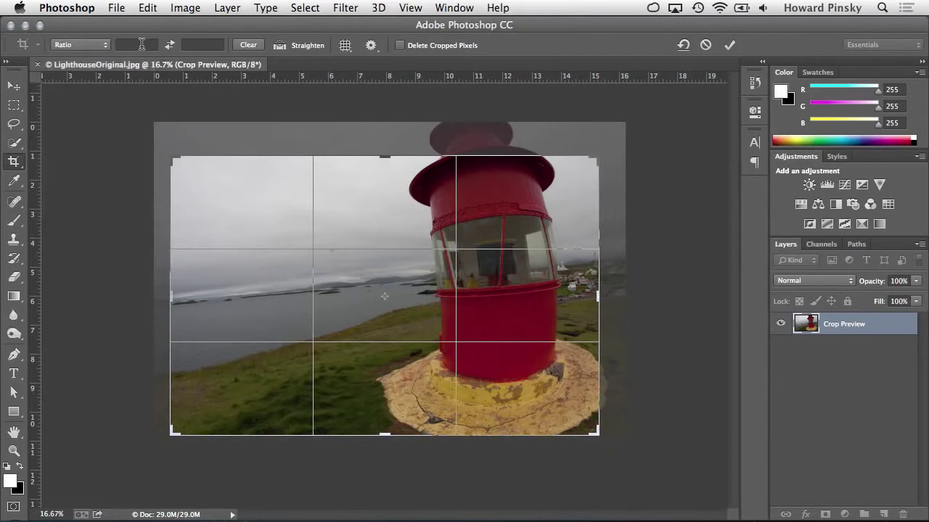
click(141, 42)
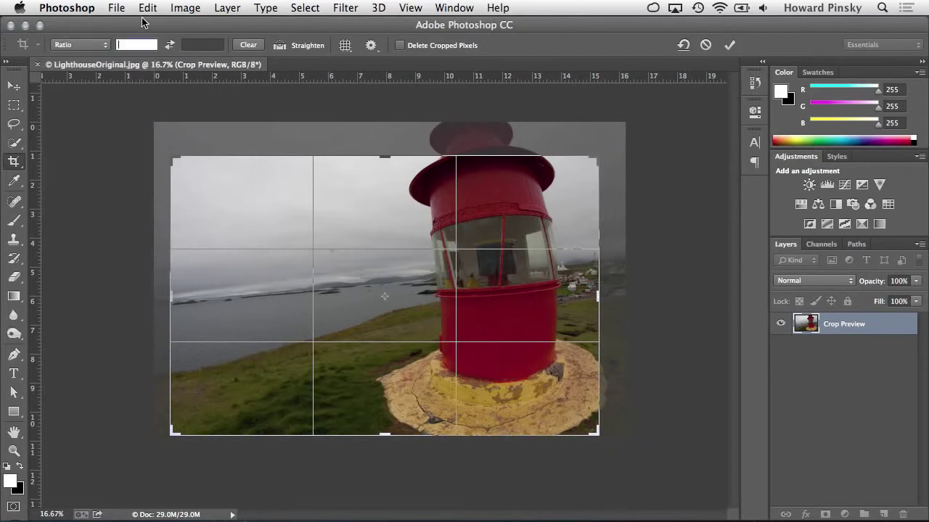
text(4)
key(Tab)
text(3)
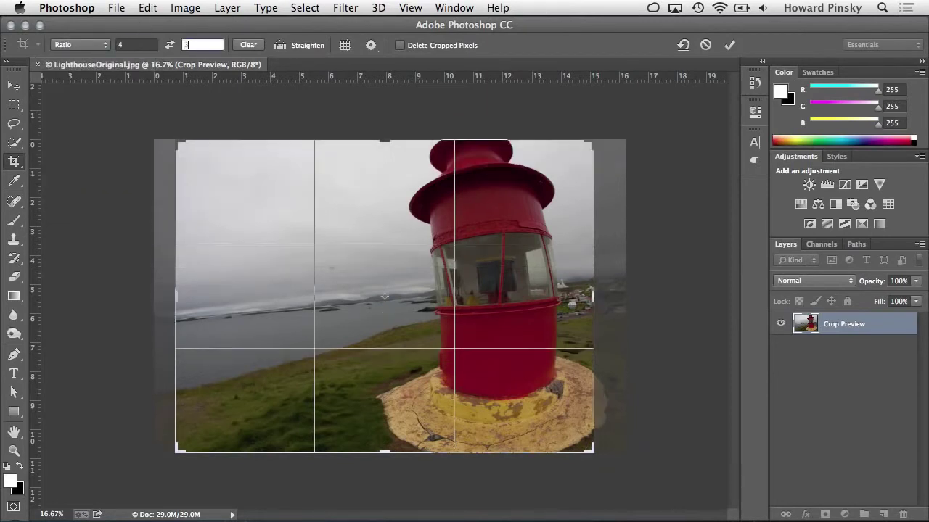
- Change the crop ratio to 16 by 9
key(shift+Tab)
text(16)
key(Tab)
text(9)
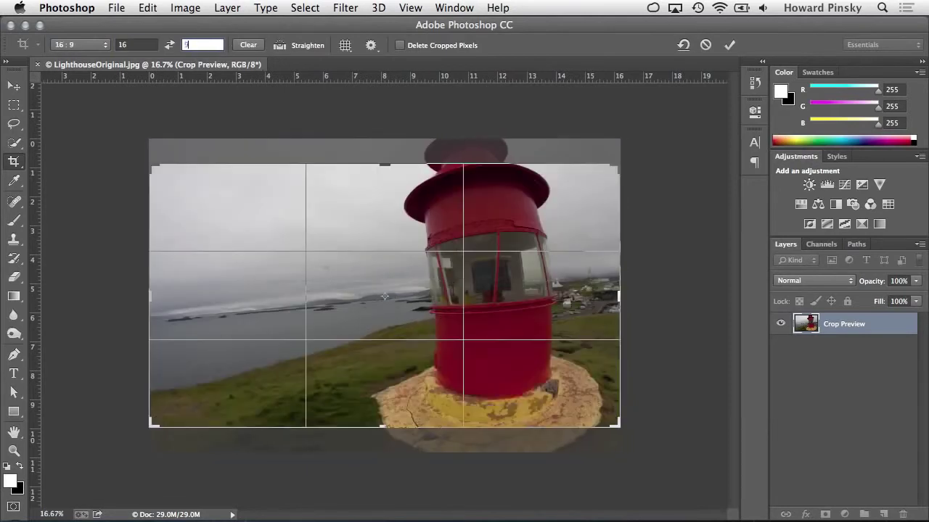
- Apply the 5 : 7 crop ratio preset and shift the photo so the lighthouse sits inside the frame
click(85, 45)
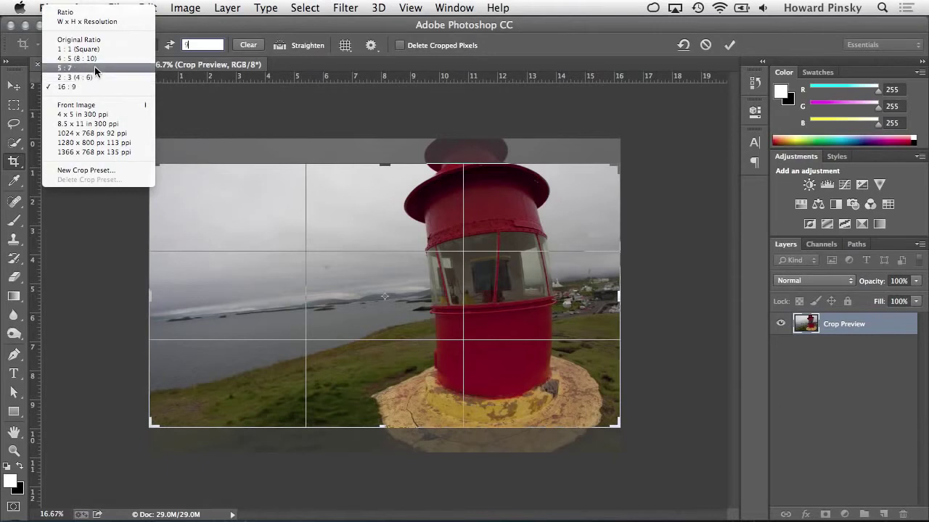
click(95, 67)
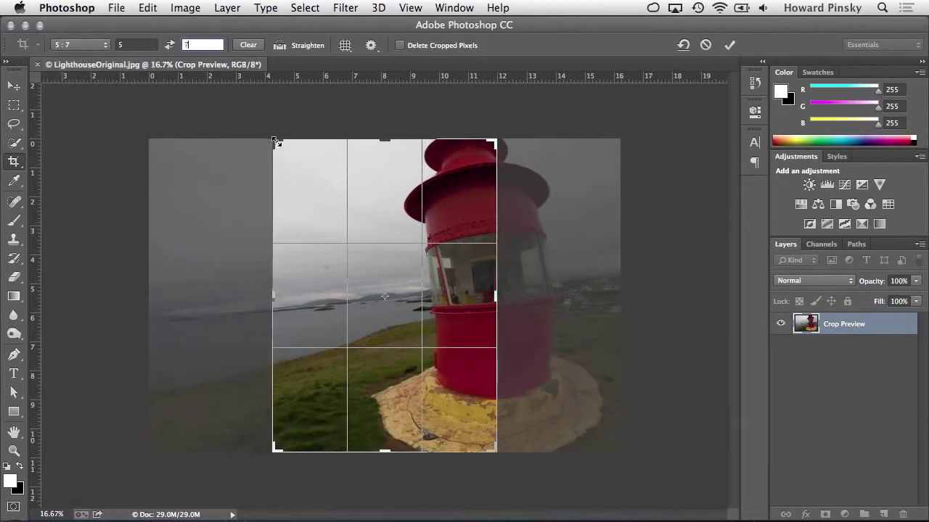
mouse_move(276, 142)
mouse_down()
mouse_move(305, 177)
mouse_move(274, 139)
mouse_up()
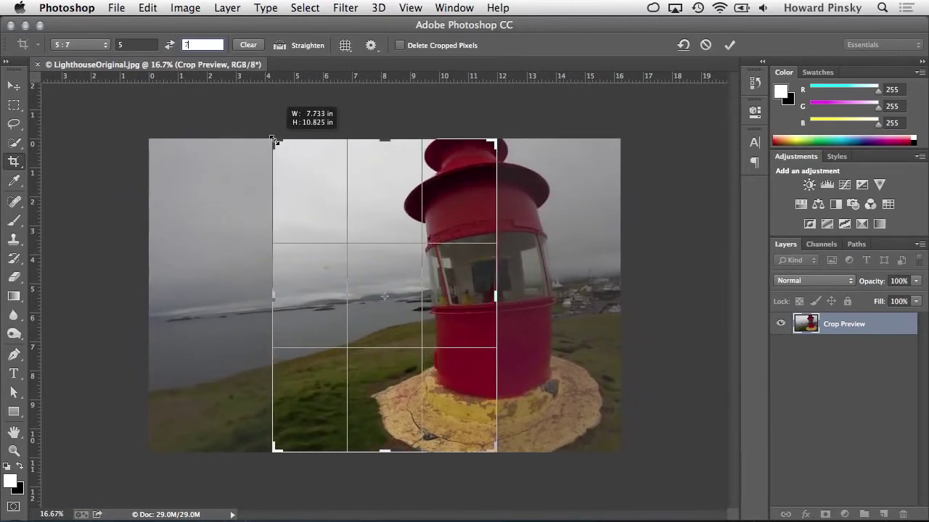
drag(342, 186, 270, 207)
- Switch the crop to Original Ratio and resize the frame proportionally to sit slightly inside the photo's edges
click(85, 45)
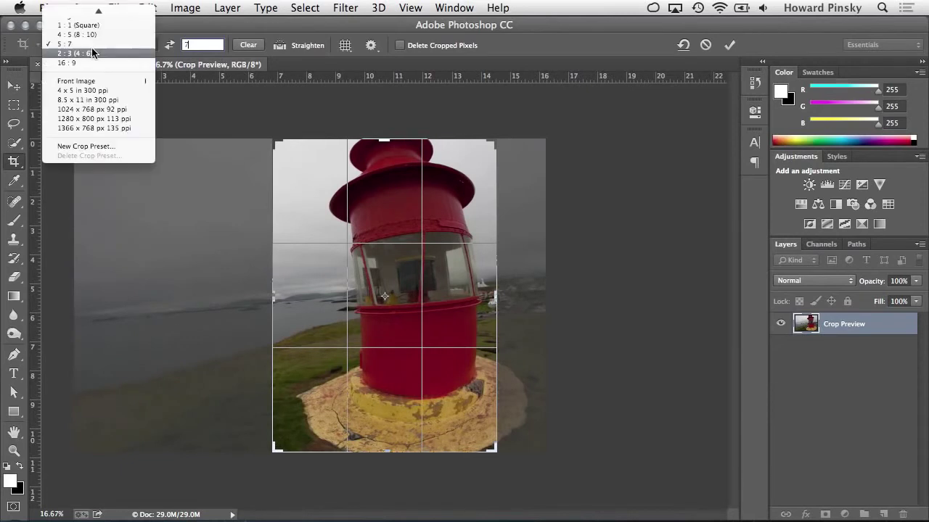
scroll(92, 33, up, 2)
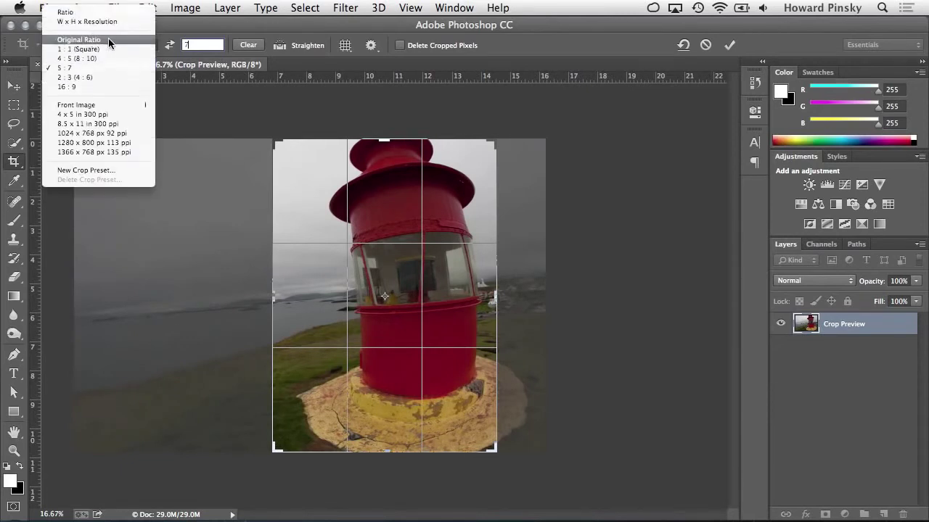
click(108, 40)
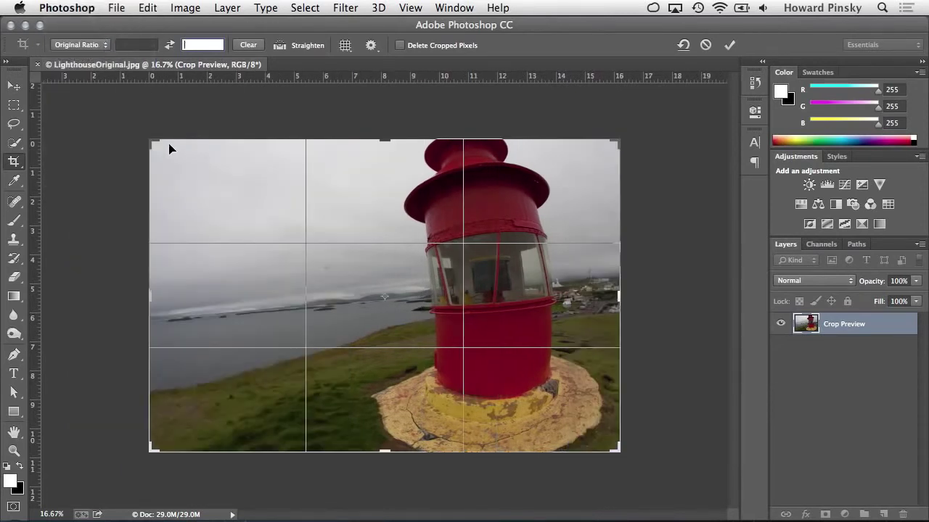
drag(153, 140, 169, 154)
mouse_move(384, 154)
mouse_down()
mouse_move(384, 187)
mouse_move(383, 149)
mouse_up()
mouse_move(580, 290)
mouse_down()
mouse_move(601, 297)
mouse_move(590, 295)
mouse_up()
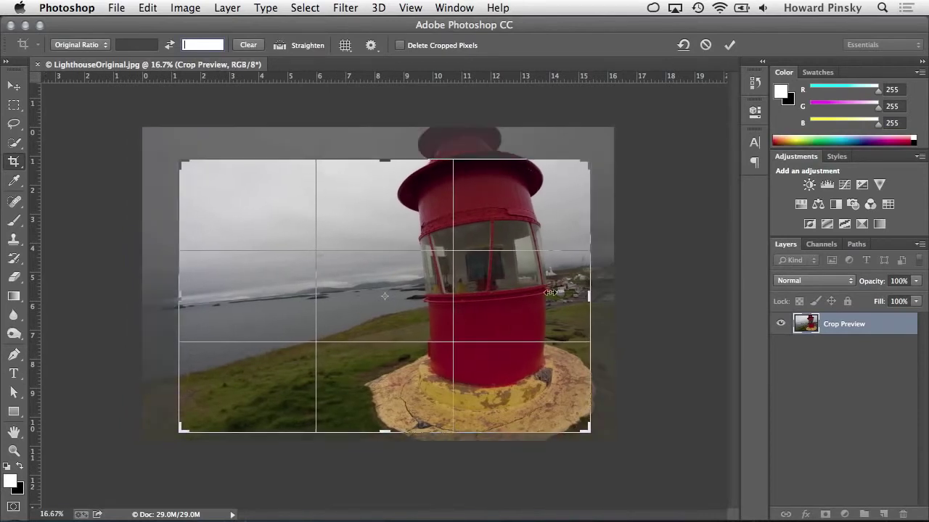
mouse_move(182, 161)
mouse_down()
mouse_move(166, 137)
mouse_move(171, 155)
mouse_up()
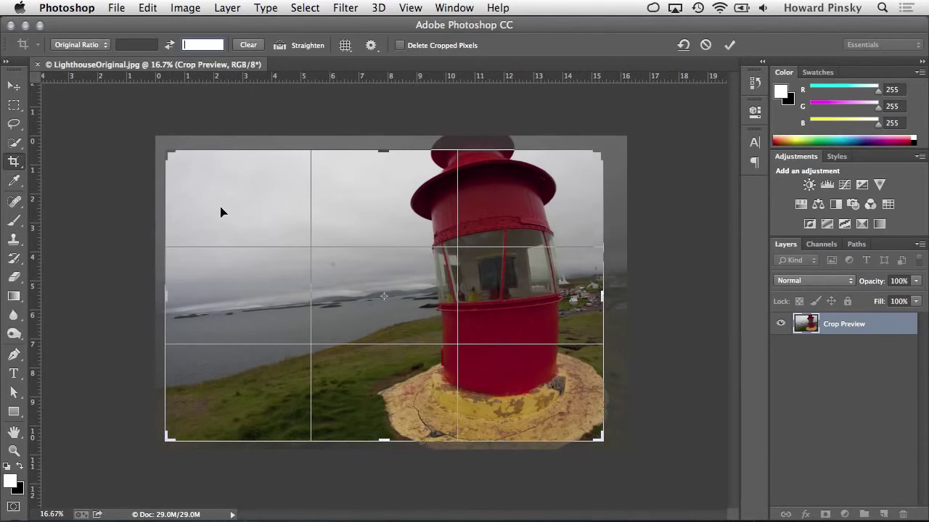
- Set the crop to W x H x Resolution with a width of 1280 px and a height of 720 px
click(101, 44)
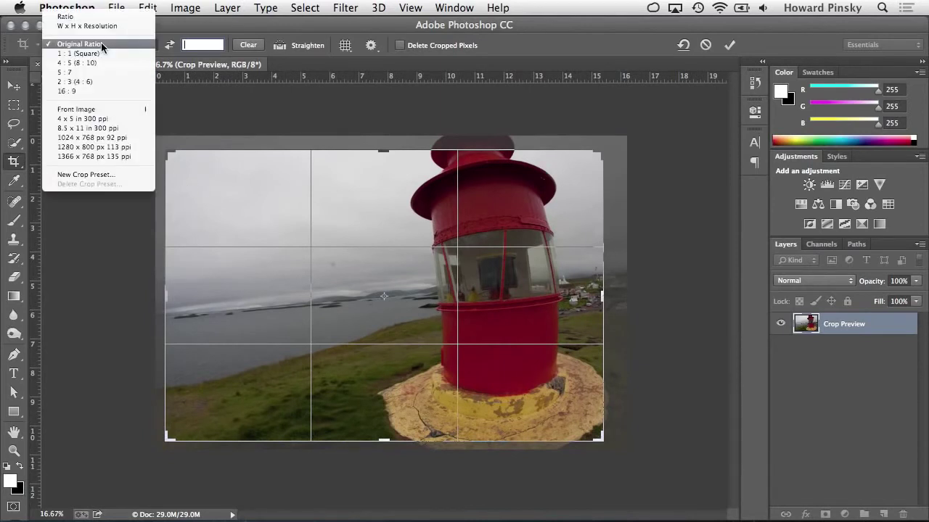
click(127, 26)
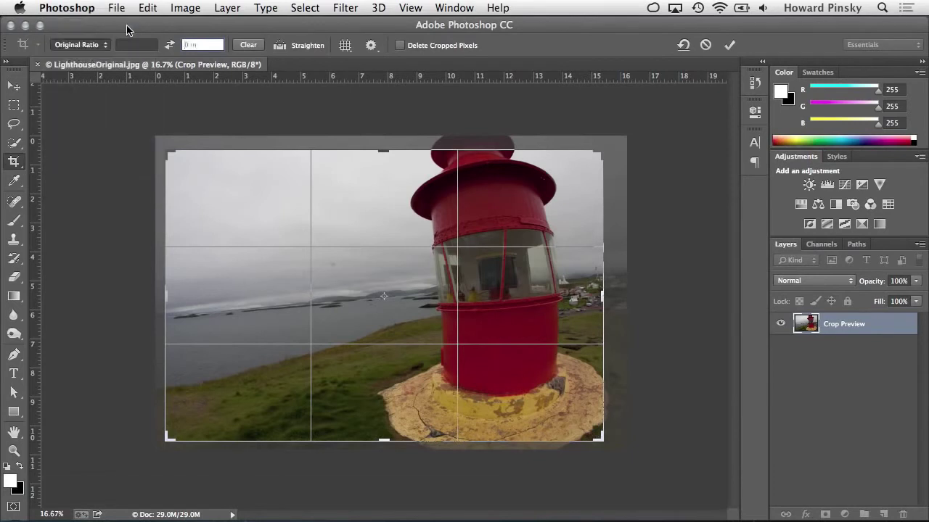
click(131, 44)
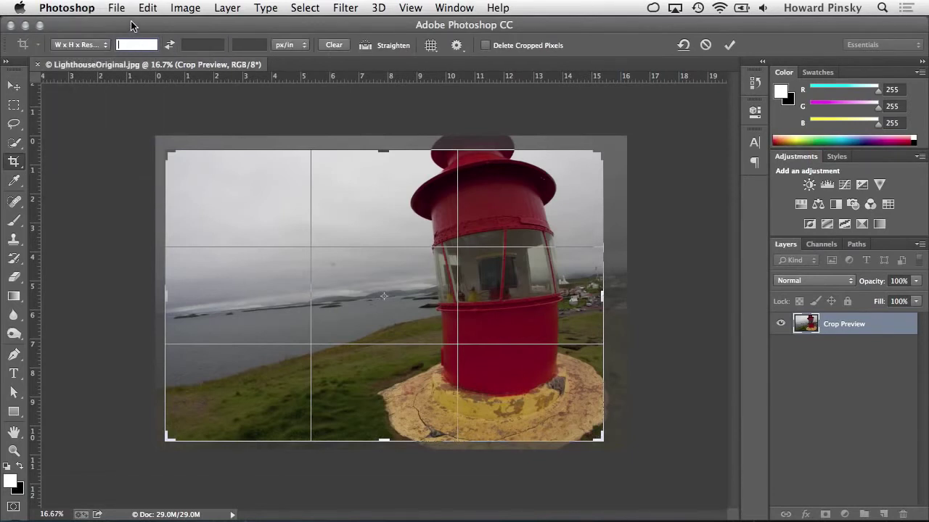
text(1280px)
key(Tab)
text(720px)
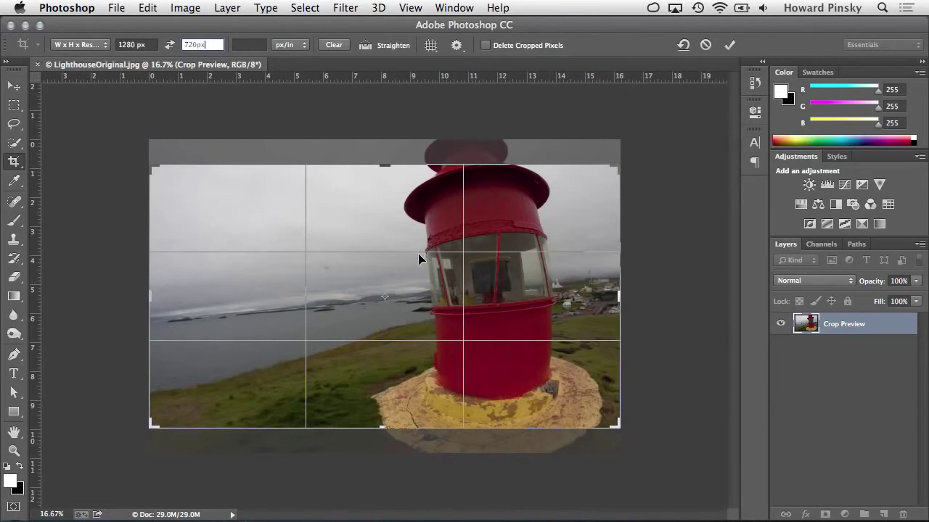
- Reposition the photo within the crop frame and shrink the frame slightly
drag(418, 257, 419, 246)
drag(619, 296, 613, 296)
drag(537, 296, 537, 296)
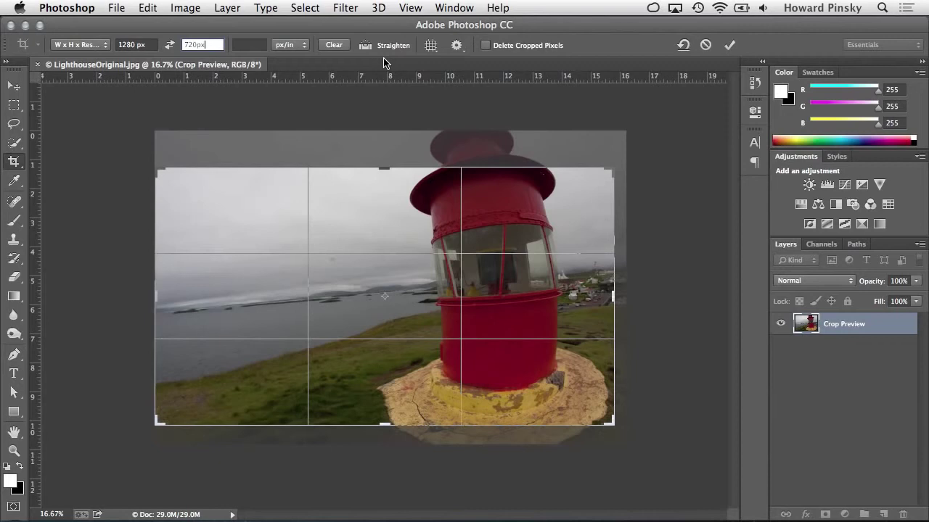
- Straighten the photo along the sea horizon and nudge it slightly within the crop frame
click(365, 46)
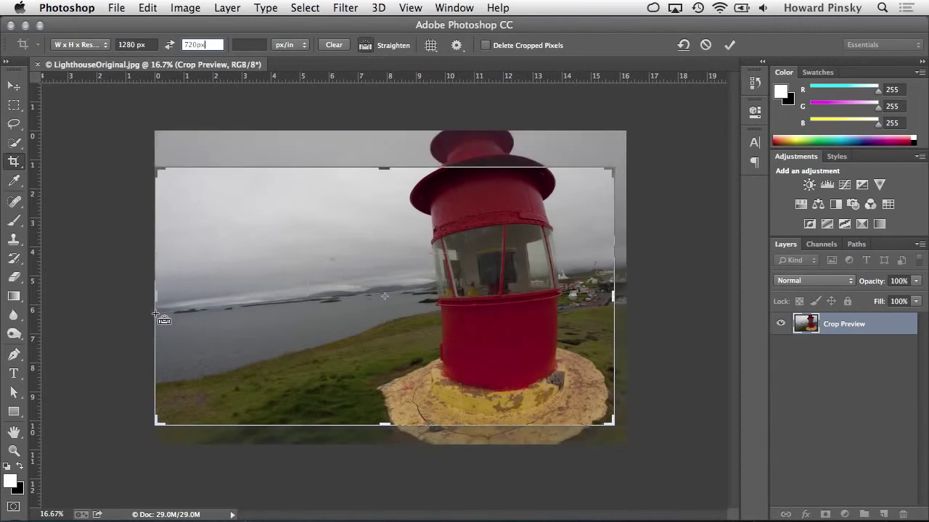
drag(155, 314, 300, 298)
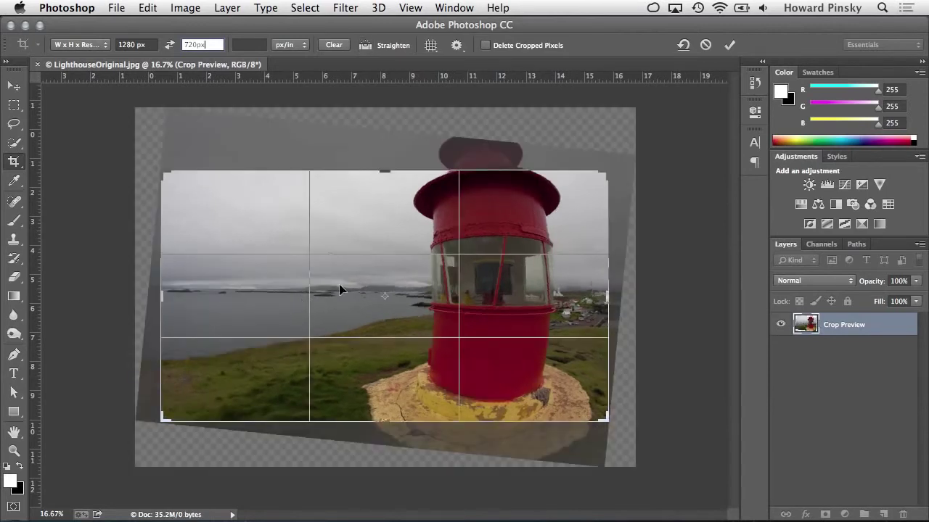
drag(380, 310, 380, 314)
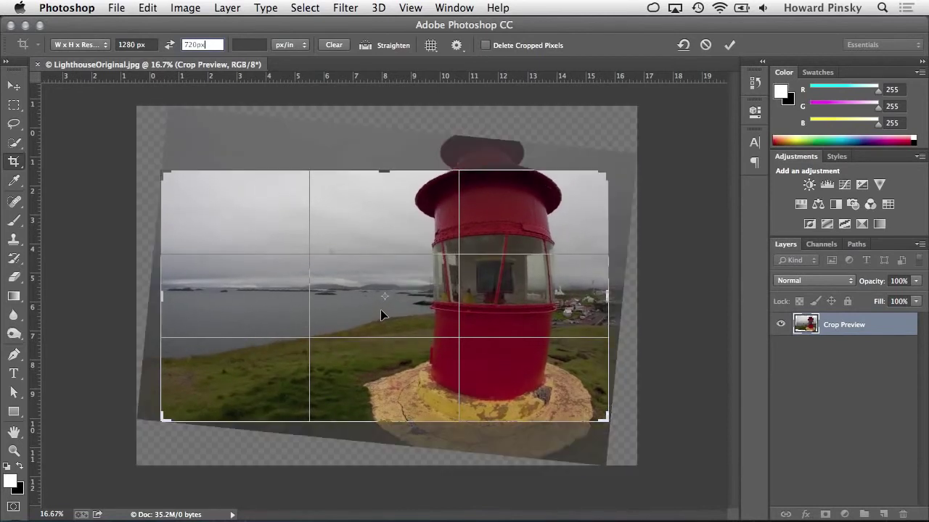
- Turn Delete Cropped Pixels on and back off, and apply the crop
click(504, 48)
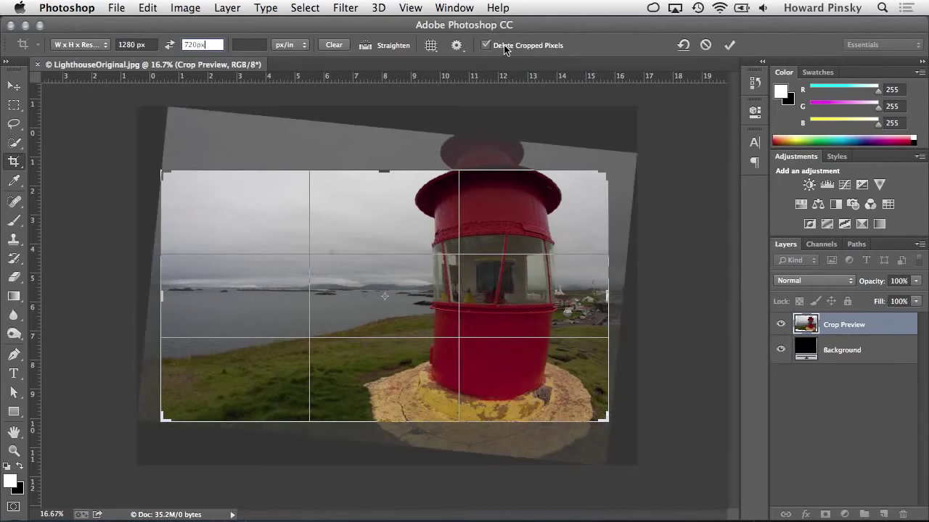
click(507, 48)
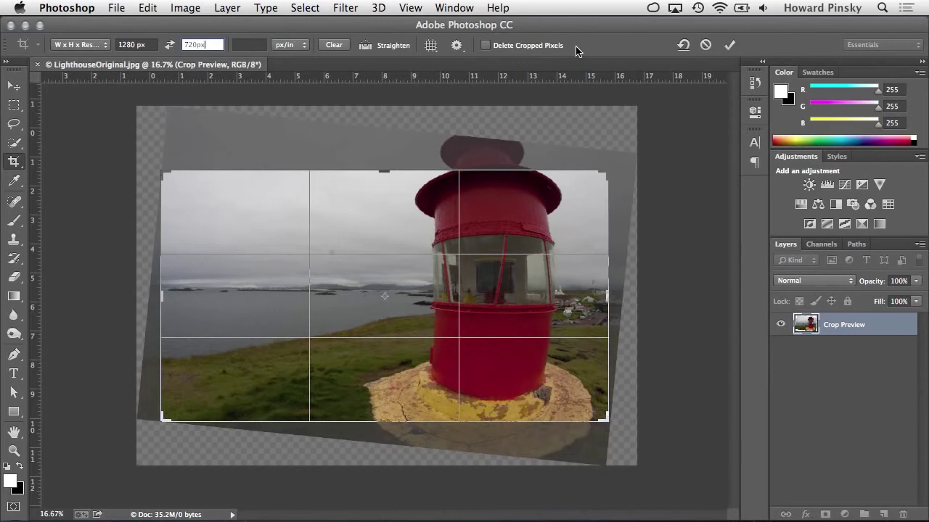
click(731, 46)
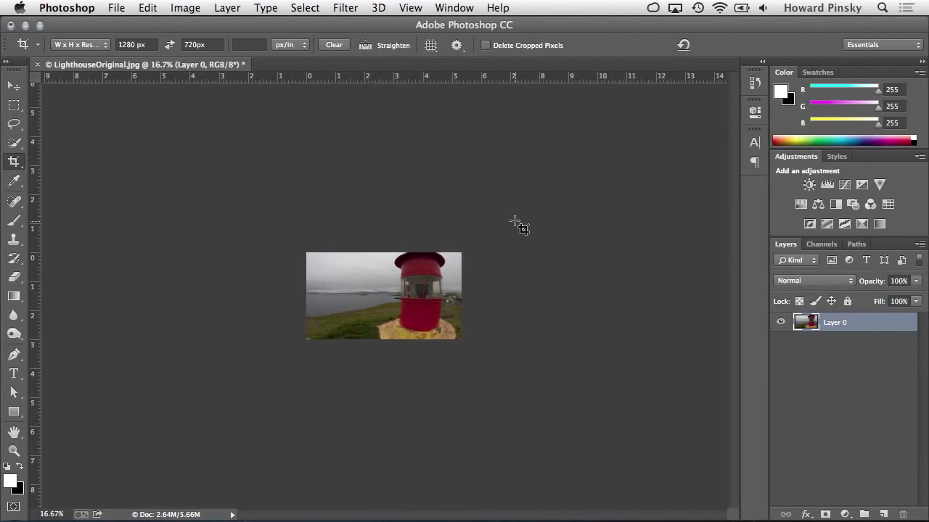
- View the cropped photo at 100%, fitted to the screen and filling the screen, and look over the view commands
key(z)
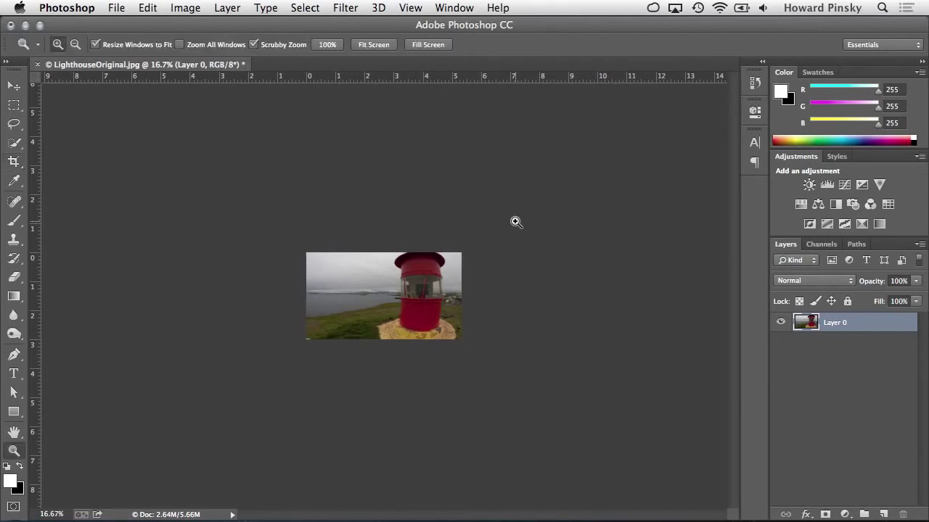
click(327, 45)
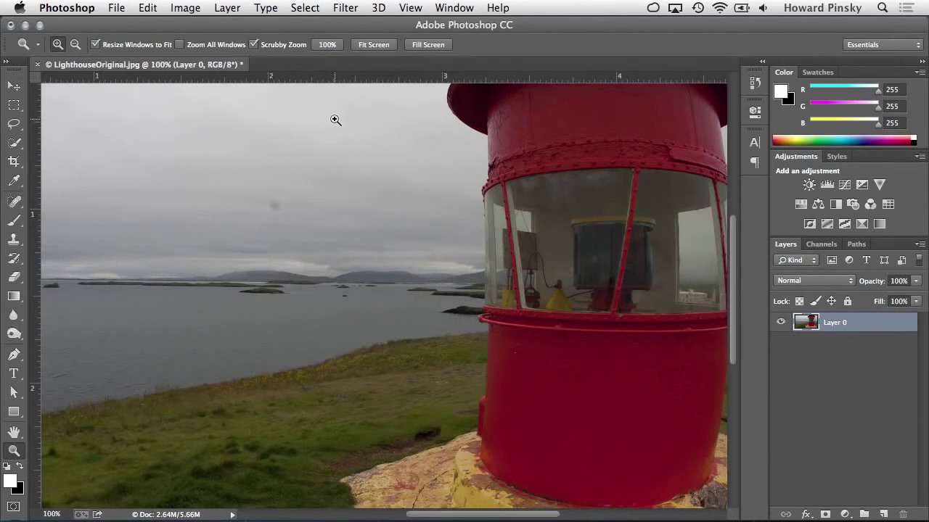
click(388, 45)
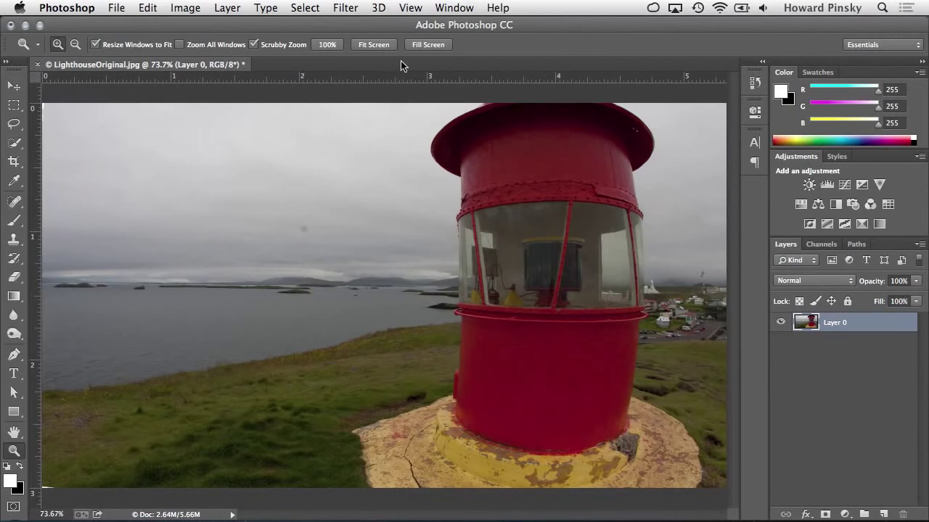
click(444, 45)
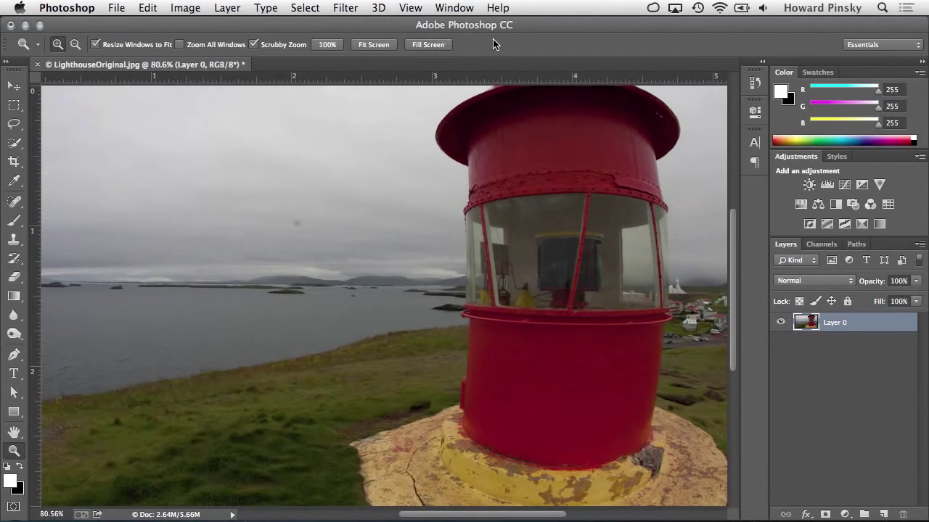
click(411, 7)
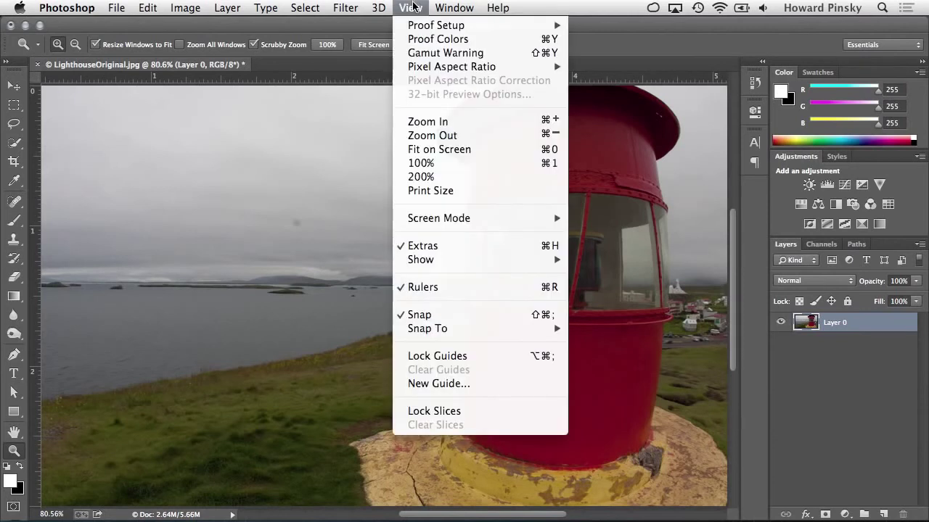
click(502, 148)
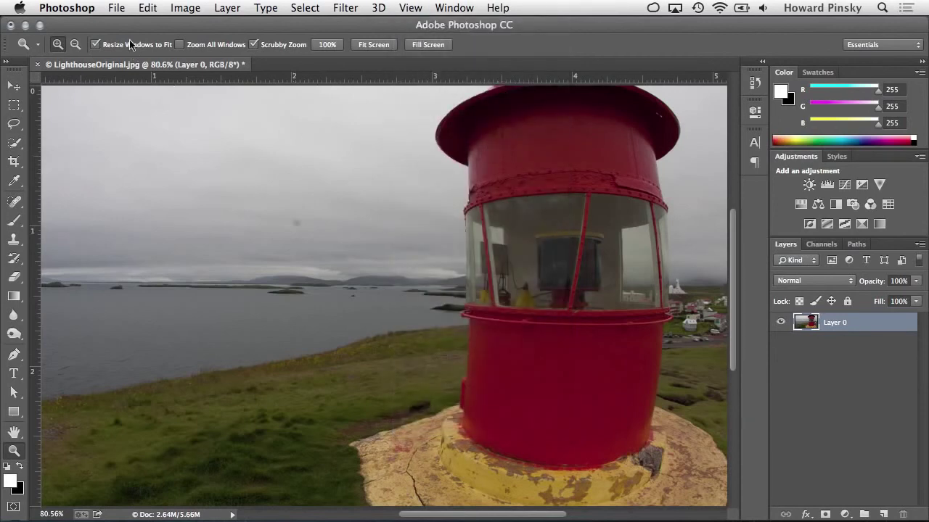
- Save the photo as Lighthouse.psd in Photoshop format in the assets folder, with layers and the colour profile included
click(117, 8)
click(145, 163)
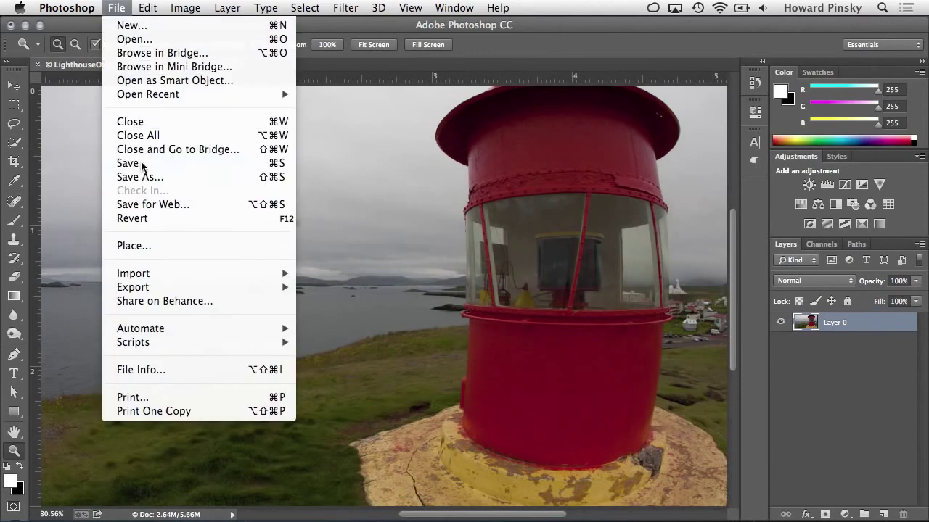
text(Light)
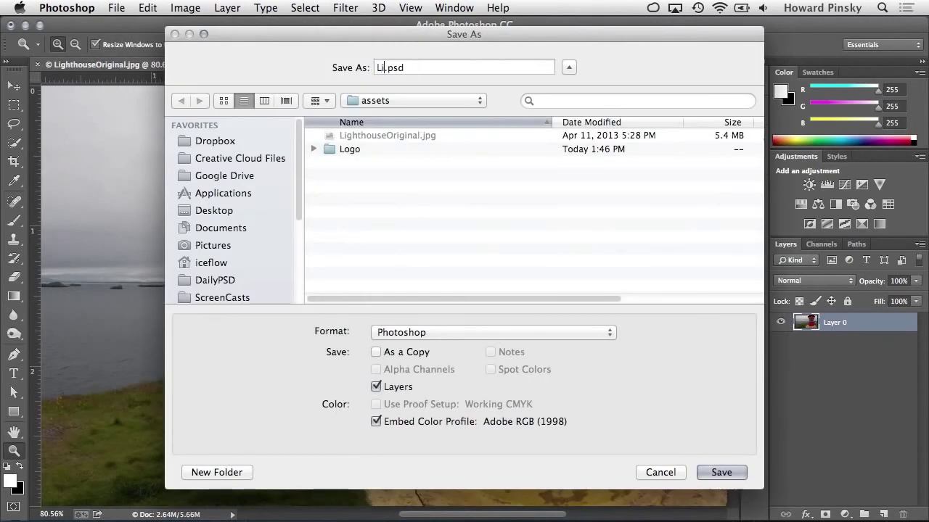
text(house)
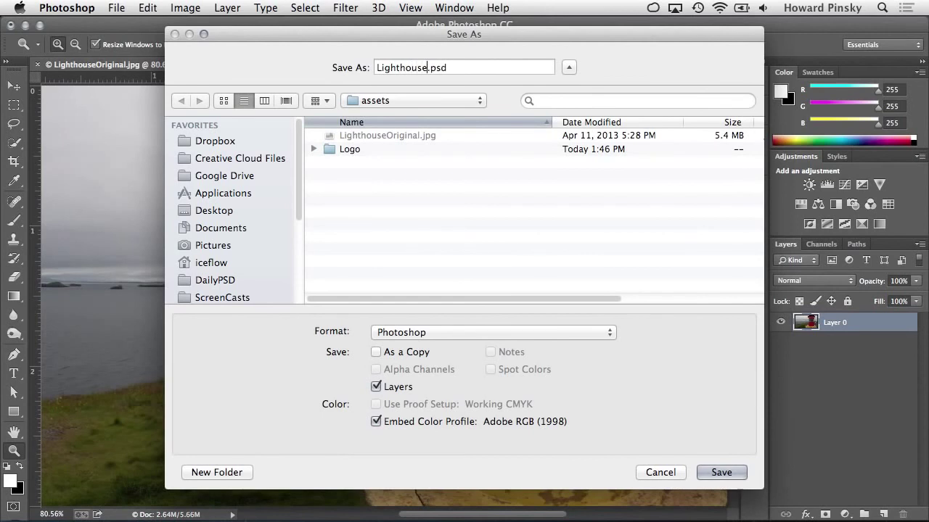
click(469, 331)
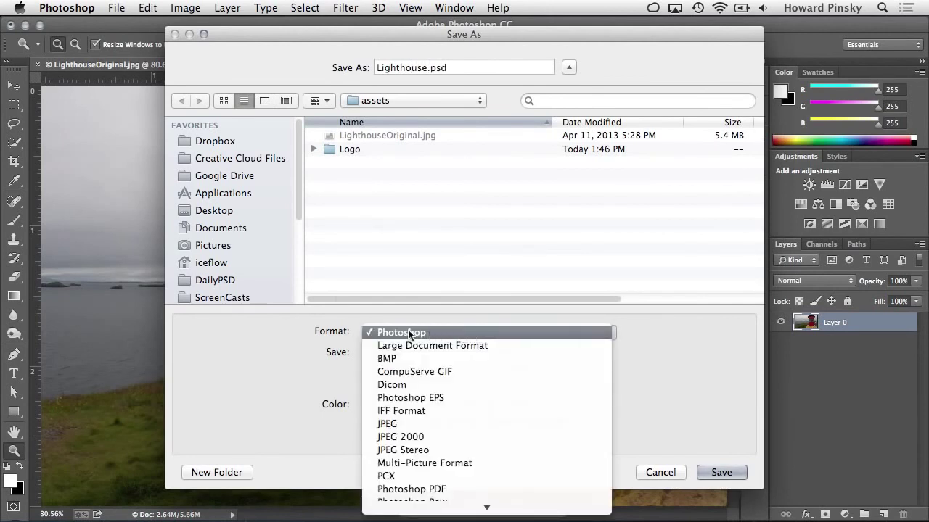
click(461, 334)
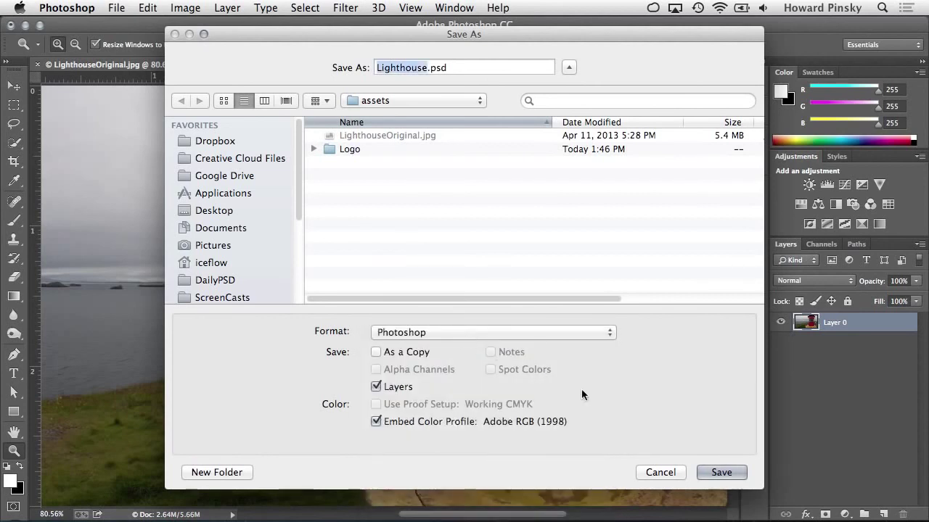
click(735, 471)
click(703, 254)
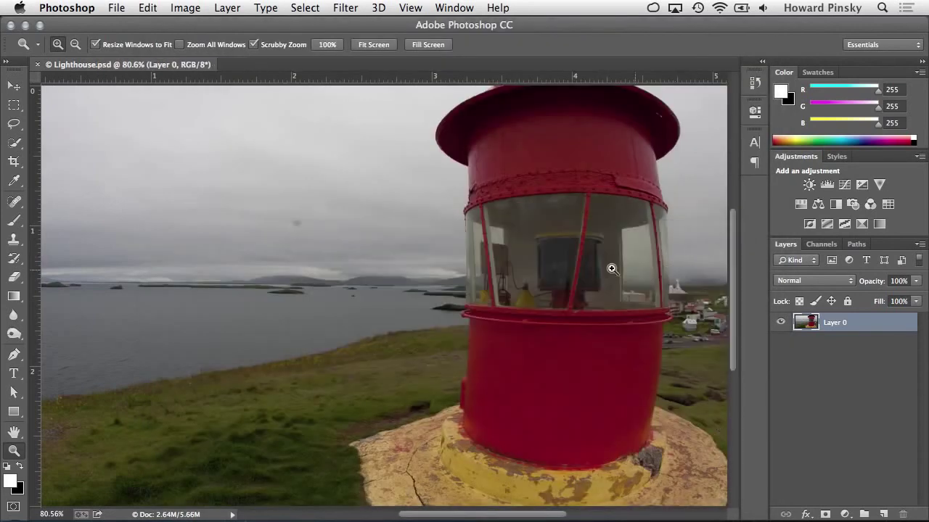
- Examine the Save for Web settings and its file format choices, keeping JPEG, and leave without exporting
click(119, 8)
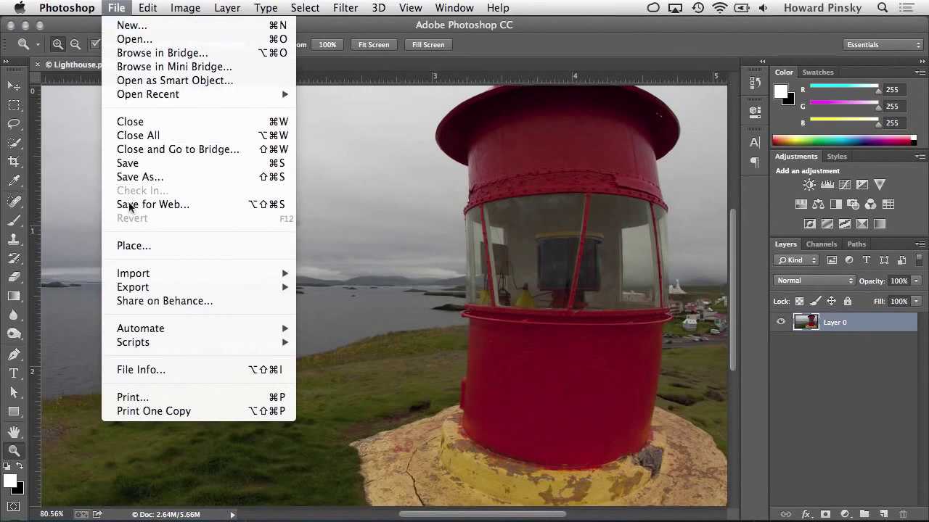
click(197, 204)
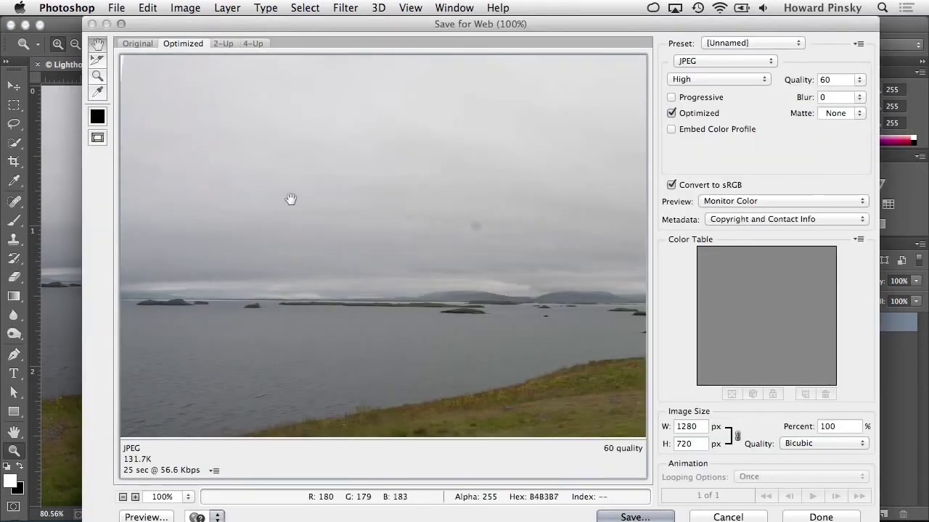
click(722, 62)
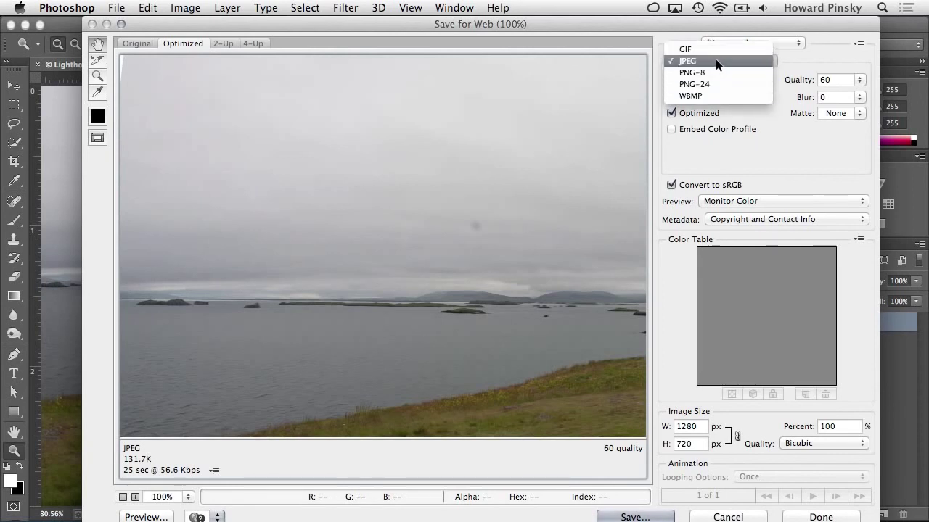
click(716, 61)
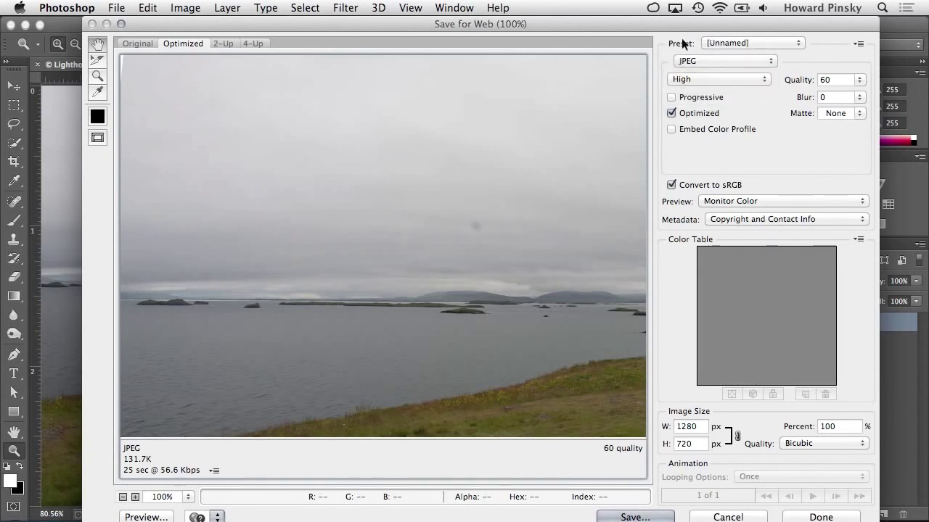
key(Escape)
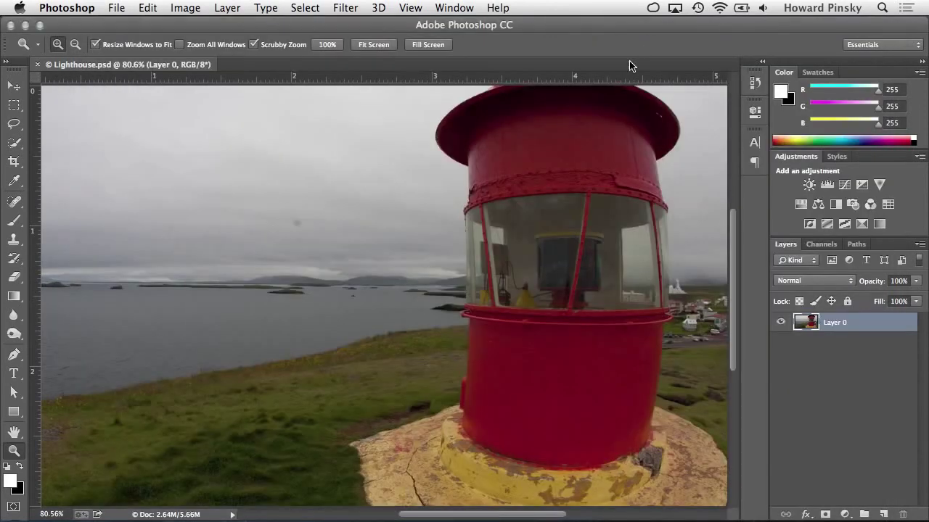